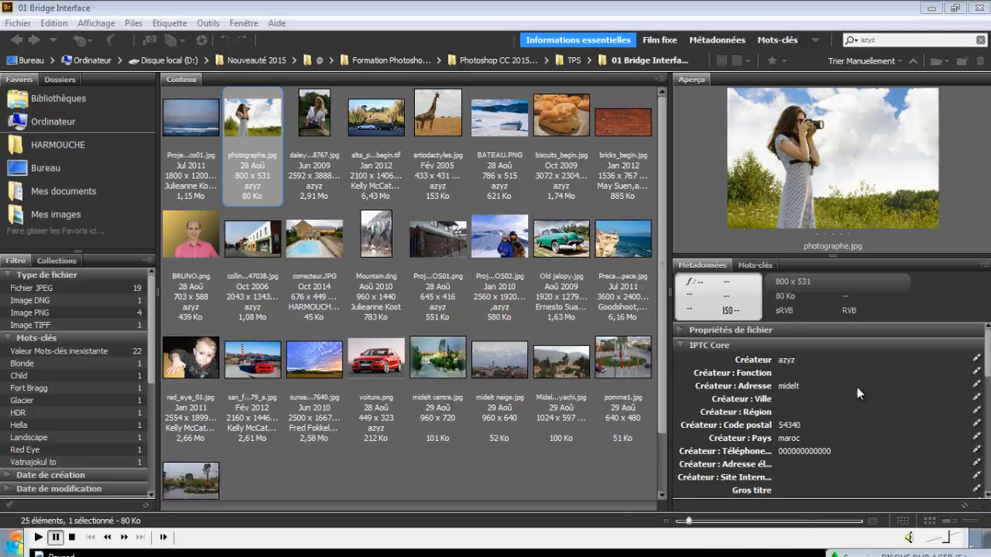
- Assign the creator's name as an IPTC keyword to photographe.jpg, the seated blonde woman, the snowy couple and the pink-shirt portrait
{"action": "scroll", "coordinate": [857, 387], "scroll_direction": "down", "scroll_amount": 2}
{"action": "scroll", "coordinate": [732, 415], "scroll_direction": "down", "scroll_amount": 3}
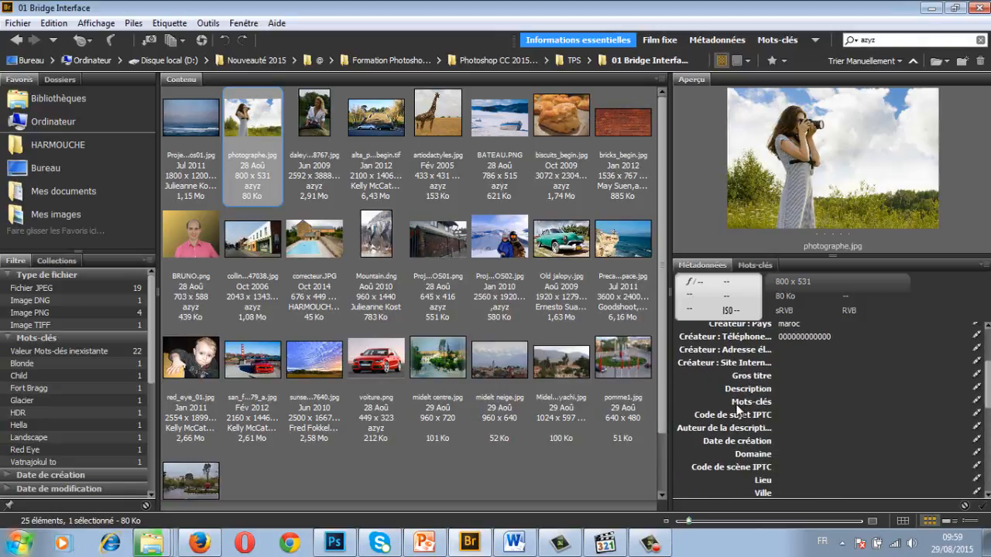
{"action": "left_click", "coordinate": [785, 402]}
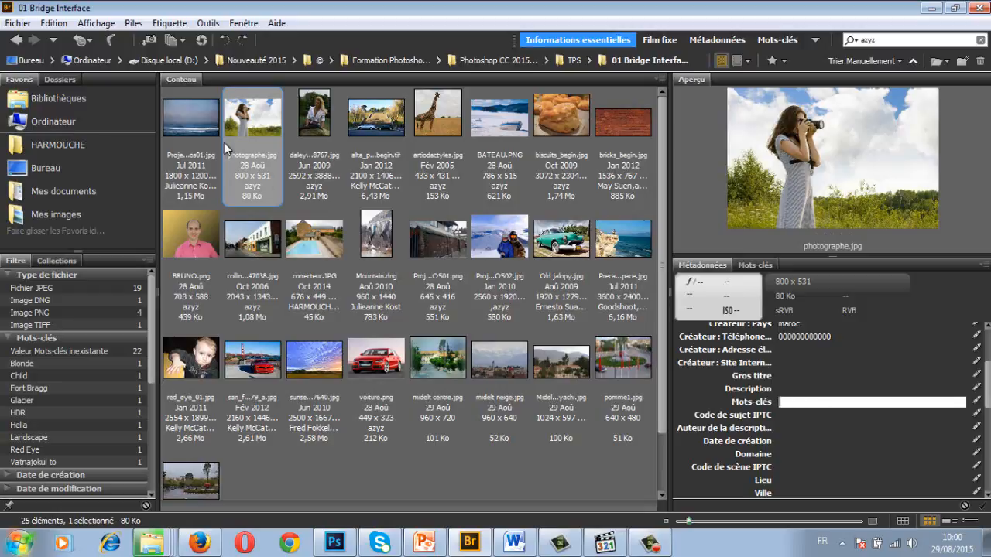
{"action": "left_click", "coordinate": [315, 122], "text": "ctrl"}
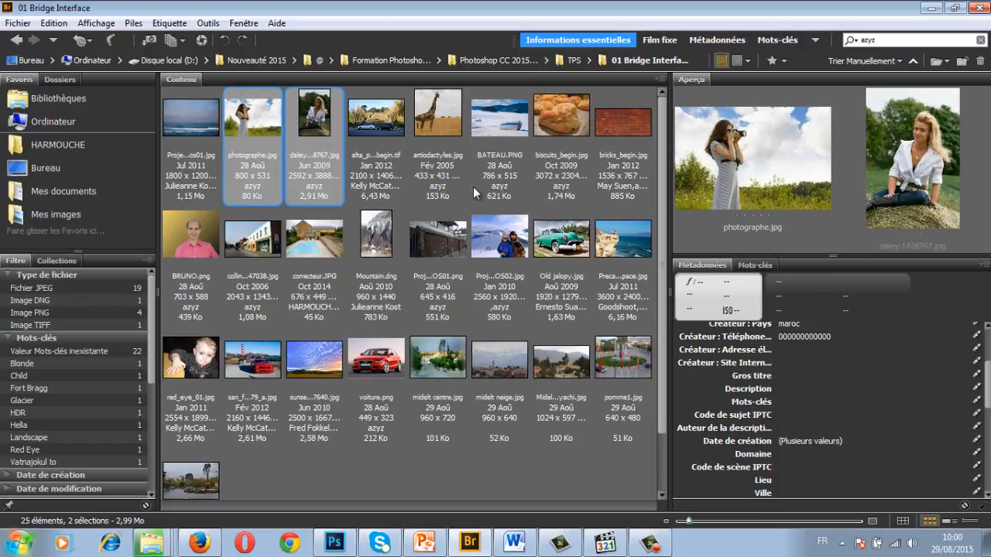
{"action": "left_click", "coordinate": [507, 242], "text": "ctrl"}
{"action": "left_click", "coordinate": [203, 235], "text": "ctrl"}
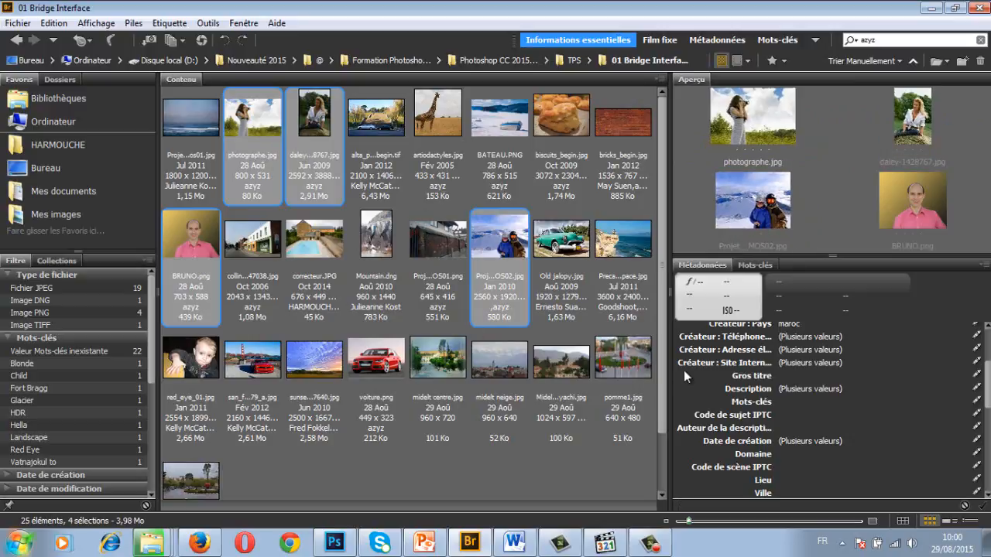
{"action": "left_click", "coordinate": [785, 404]}
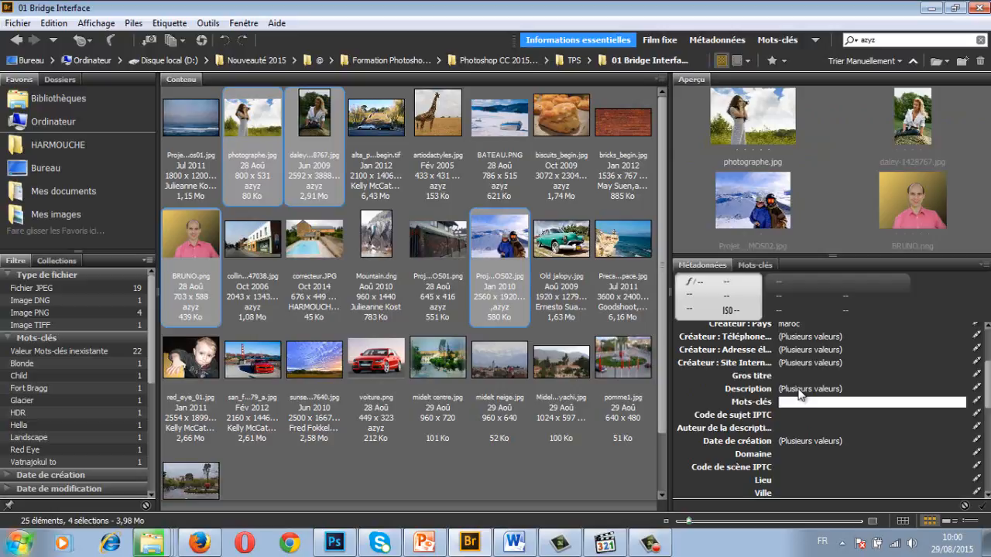
{"action": "type", "text": "azyz"}
{"action": "left_click", "coordinate": [981, 505]}
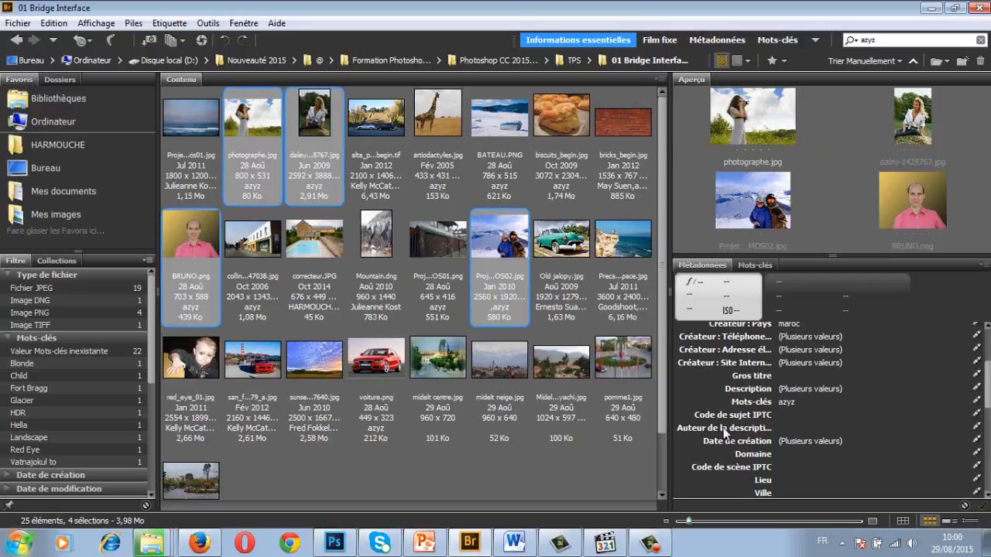
- Search the current folder for the creator's name with no images selected, and close the search results
{"action": "left_click", "coordinate": [455, 471]}
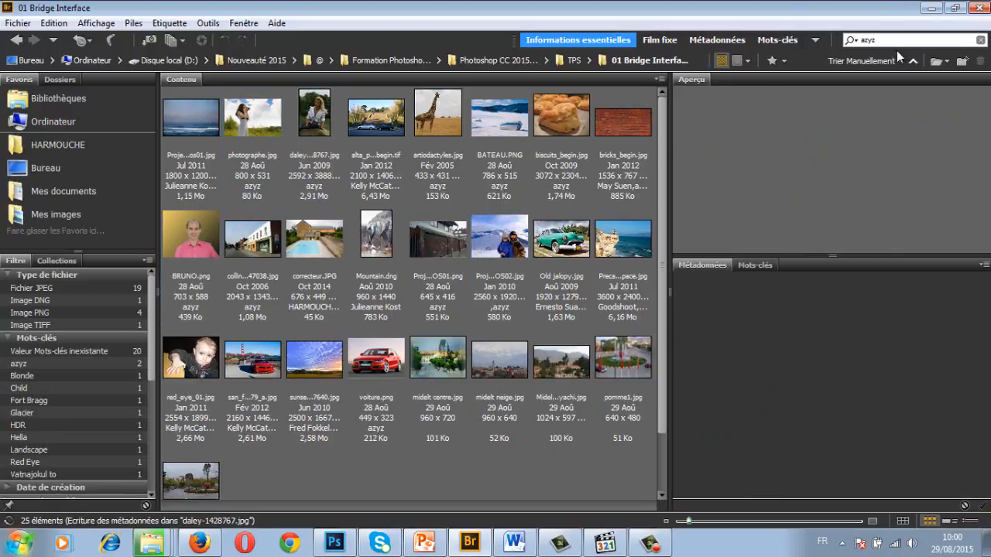
{"action": "left_click_drag", "start_coordinate": [882, 39], "coordinate": [817, 39]}
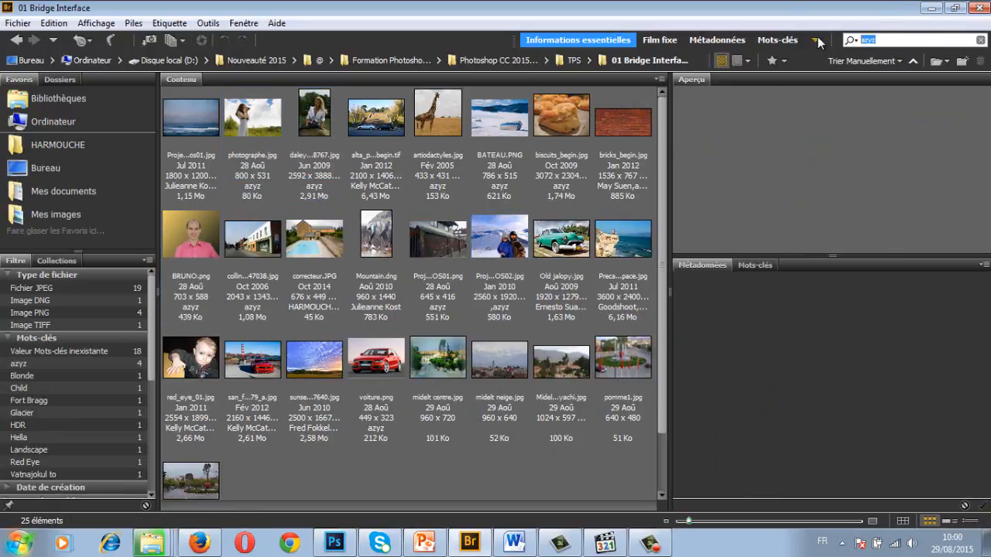
{"action": "key", "text": "Return"}
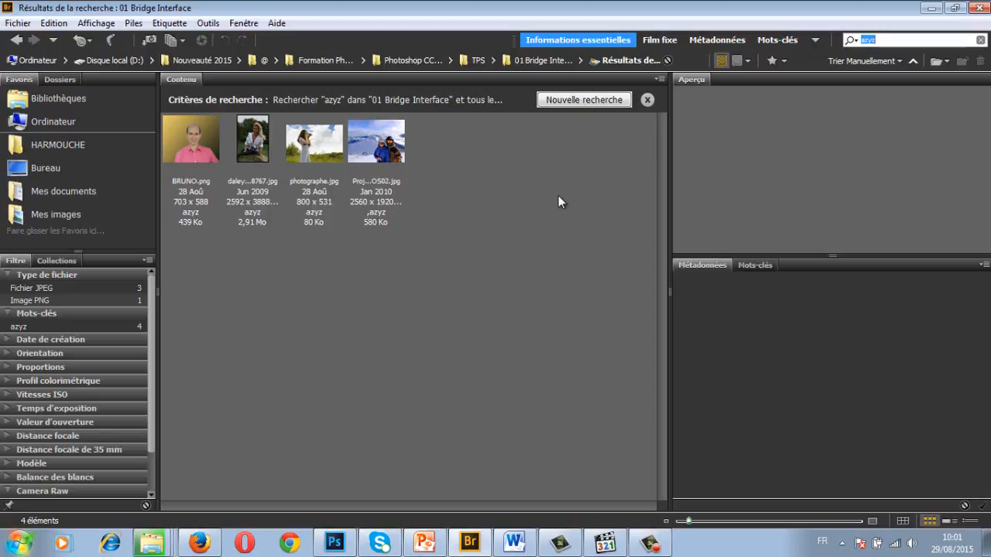
{"action": "left_click", "coordinate": [648, 101]}
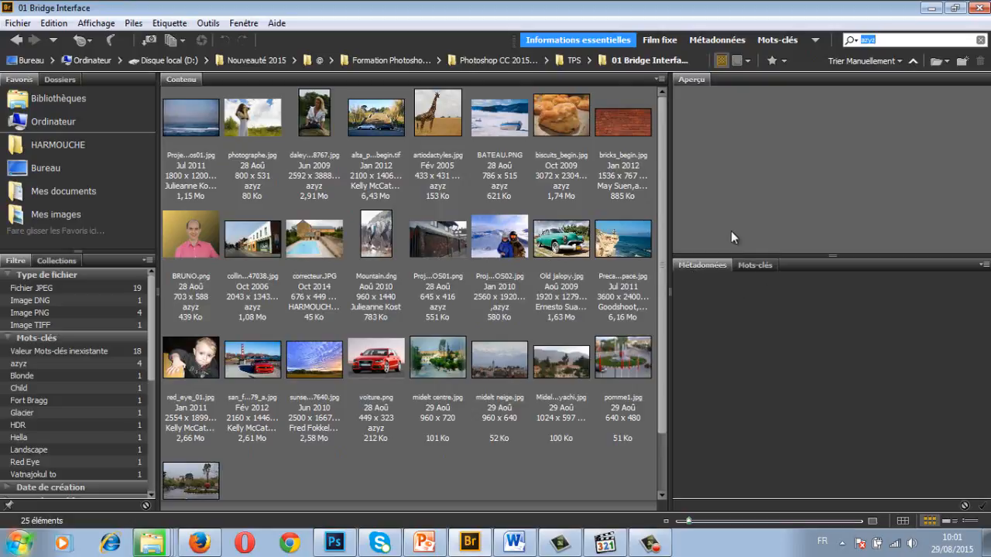
- Add a new keyword "midelt" to the [Autres mots-clés] group in the keyword list
{"action": "left_click", "coordinate": [756, 265]}
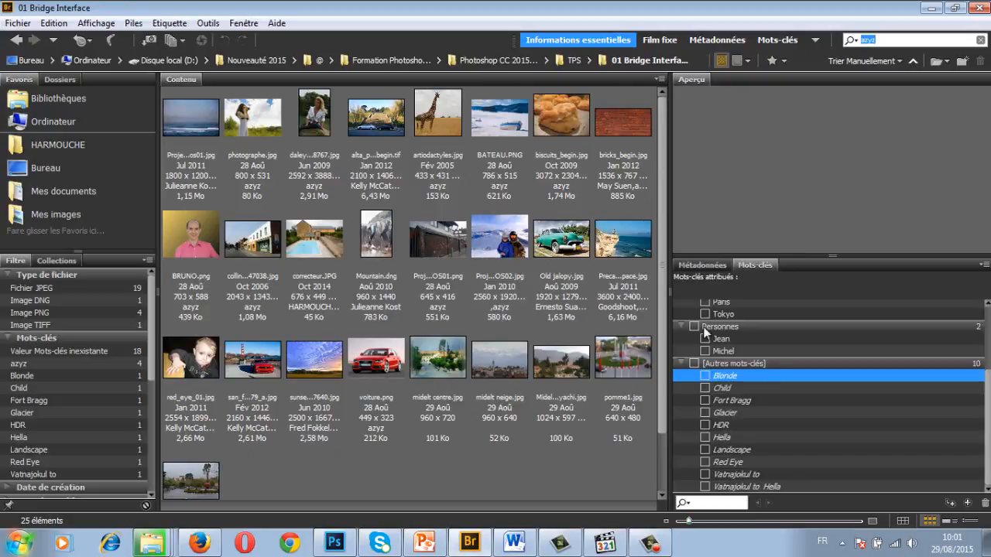
{"action": "scroll", "coordinate": [828, 395], "scroll_direction": "up", "scroll_amount": 3}
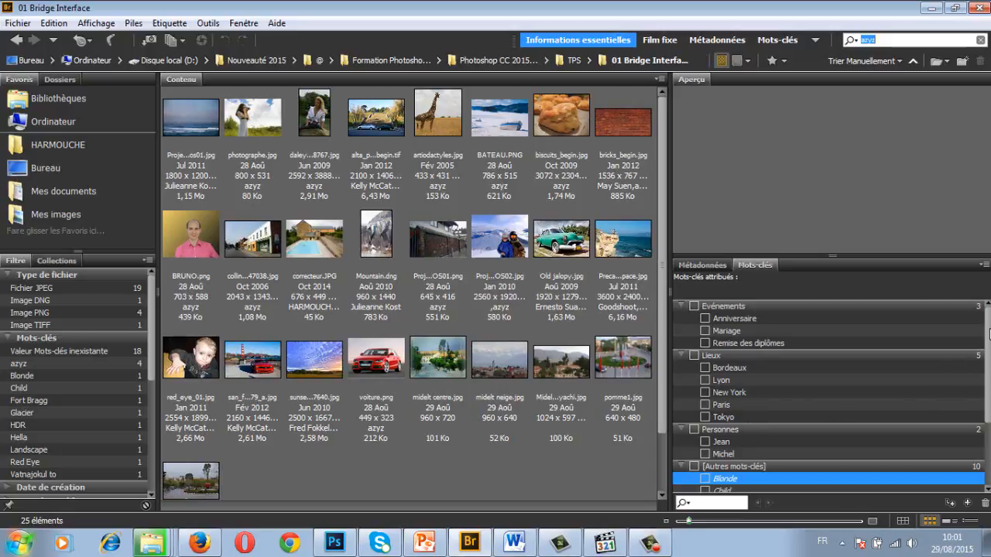
{"action": "scroll", "coordinate": [990, 331], "scroll_direction": "down", "scroll_amount": 3}
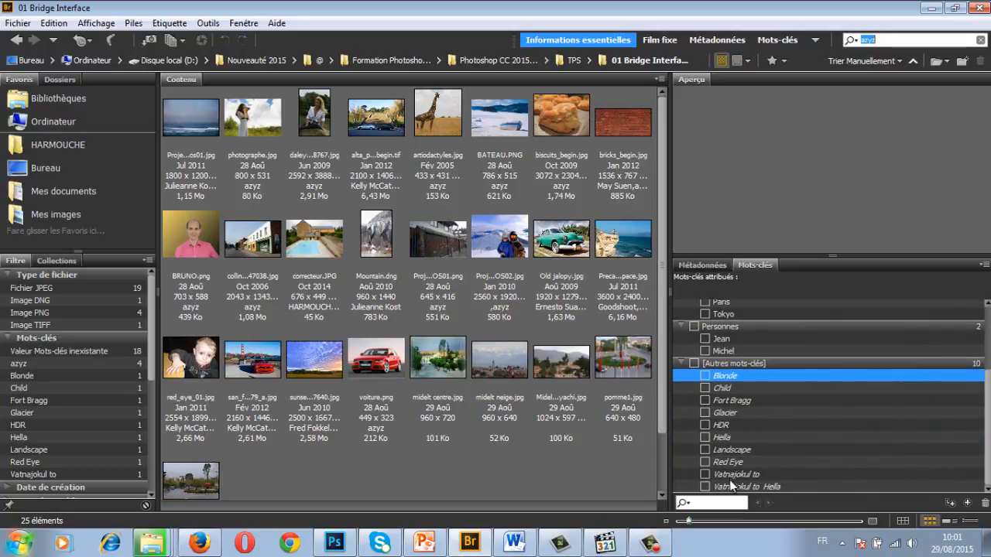
{"action": "left_click", "coordinate": [967, 503]}
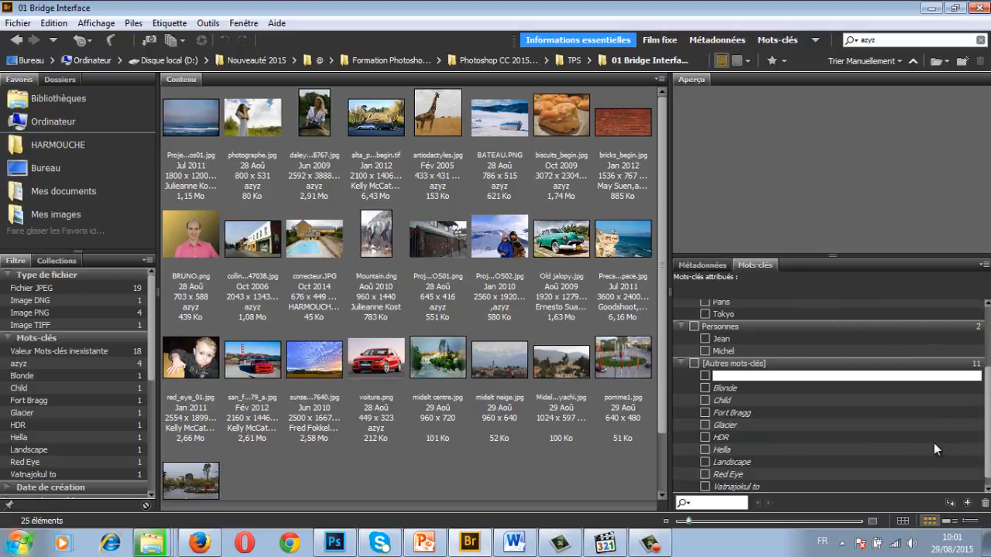
{"action": "type", "text": "midelt"}
{"action": "key", "text": "Return"}
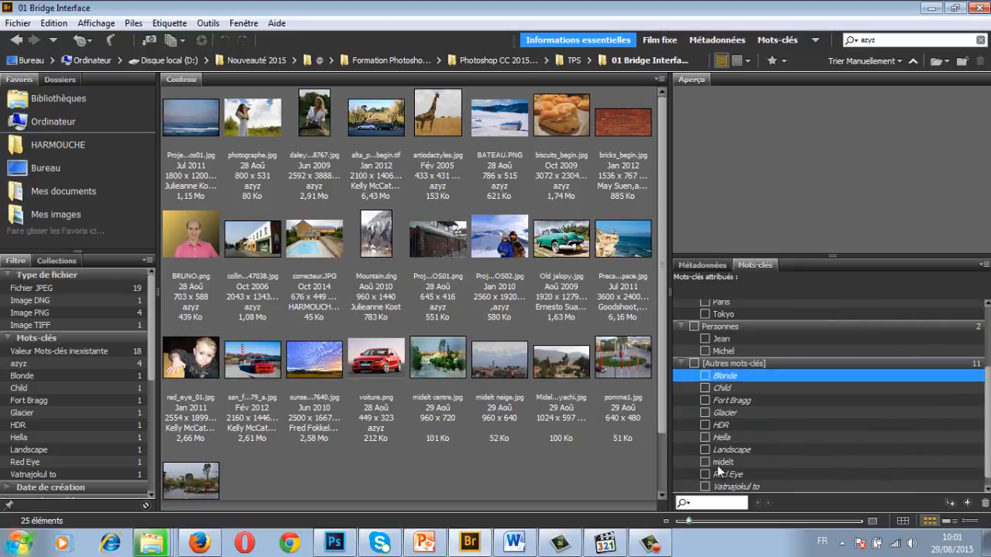
- Add another keyword consisting of a person's surname to the [Autres mots-clés] group
{"action": "left_click", "coordinate": [967, 502]}
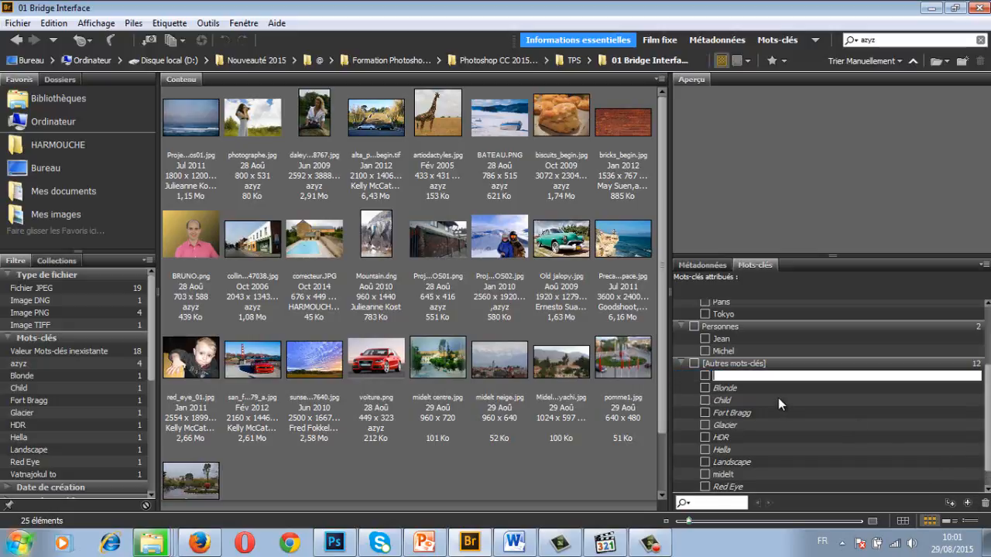
{"action": "type", "text": "harmouche"}
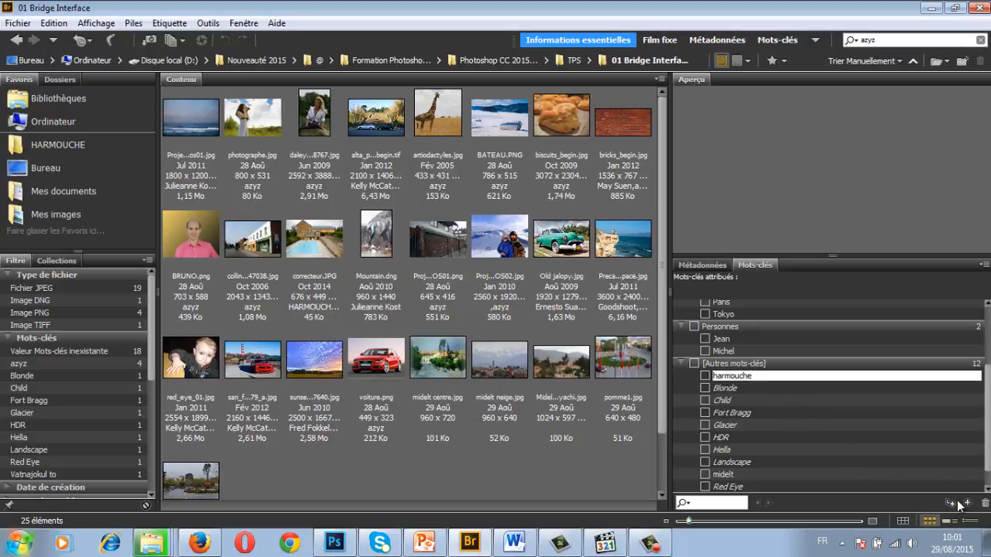
{"action": "key", "text": "Return"}
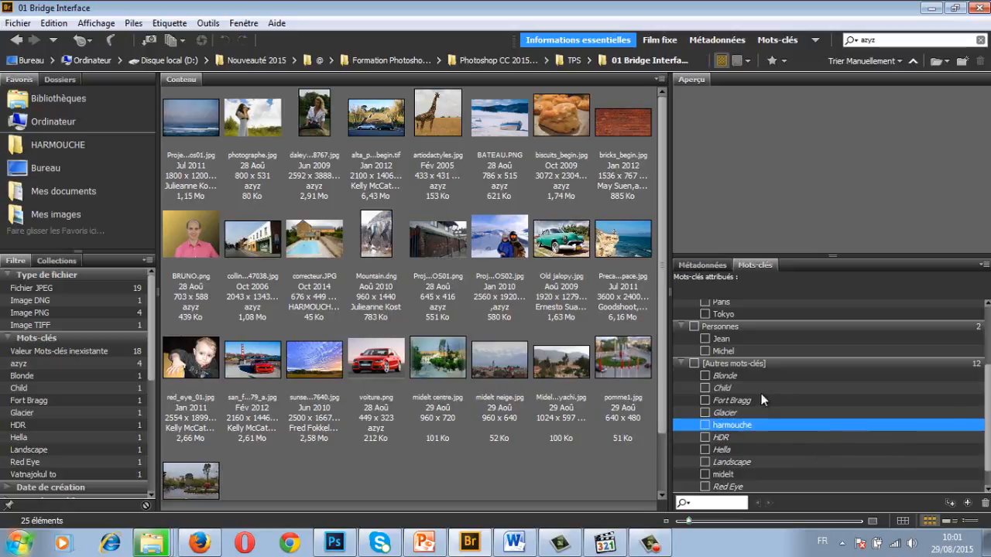
- Assign the keyword midelt to midelt centre.jpg, midelt neige.jpg, the Midelt ayachi image, pomme1.jpg and pomme2.jpg
{"action": "scroll", "coordinate": [979, 404], "scroll_direction": "down", "scroll_amount": 2}
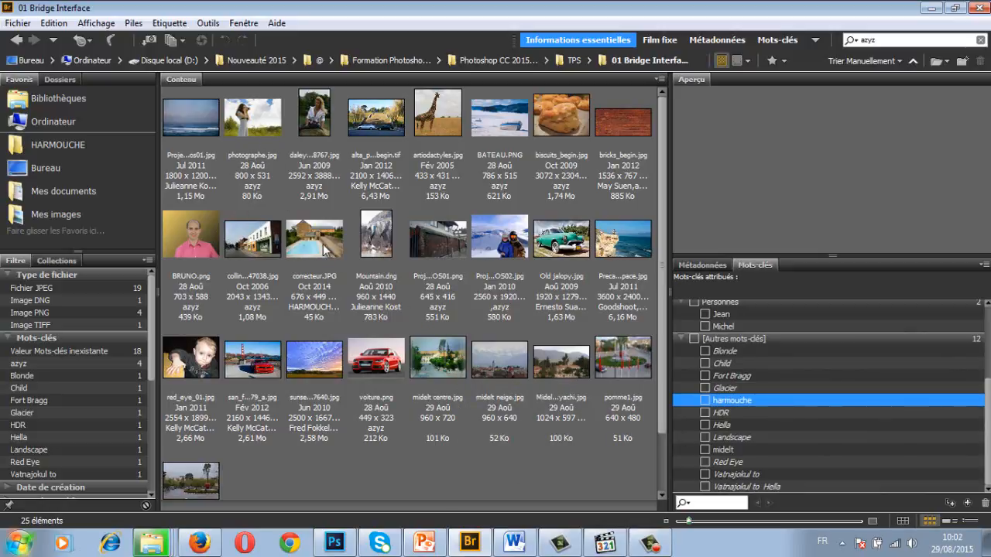
{"action": "left_click", "coordinate": [444, 357]}
{"action": "left_click", "coordinate": [611, 364], "text": "ctrl"}
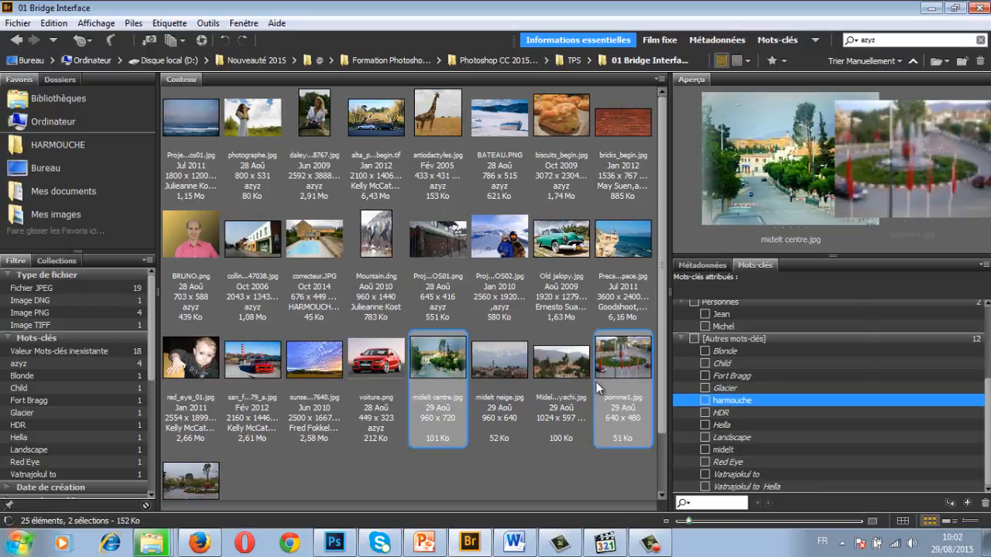
{"action": "left_click", "coordinate": [576, 370], "text": "ctrl"}
{"action": "left_click", "coordinate": [506, 359], "text": "ctrl"}
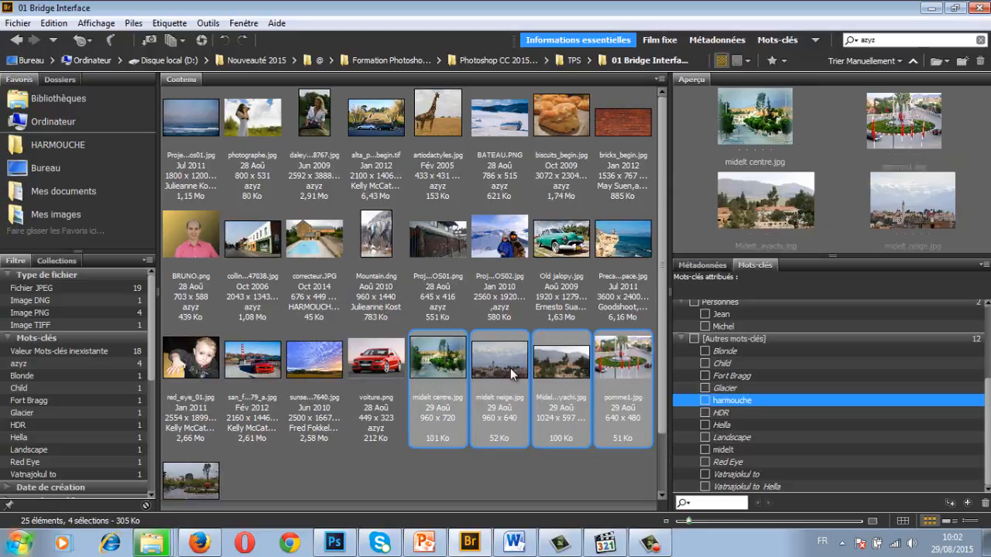
{"action": "left_click", "coordinate": [190, 480], "text": "ctrl"}
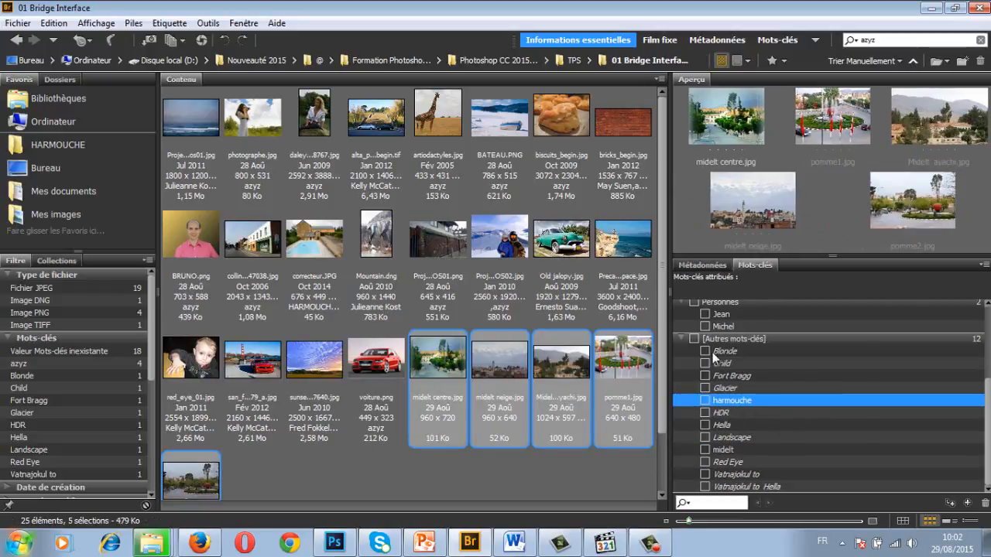
{"action": "left_click", "coordinate": [704, 450]}
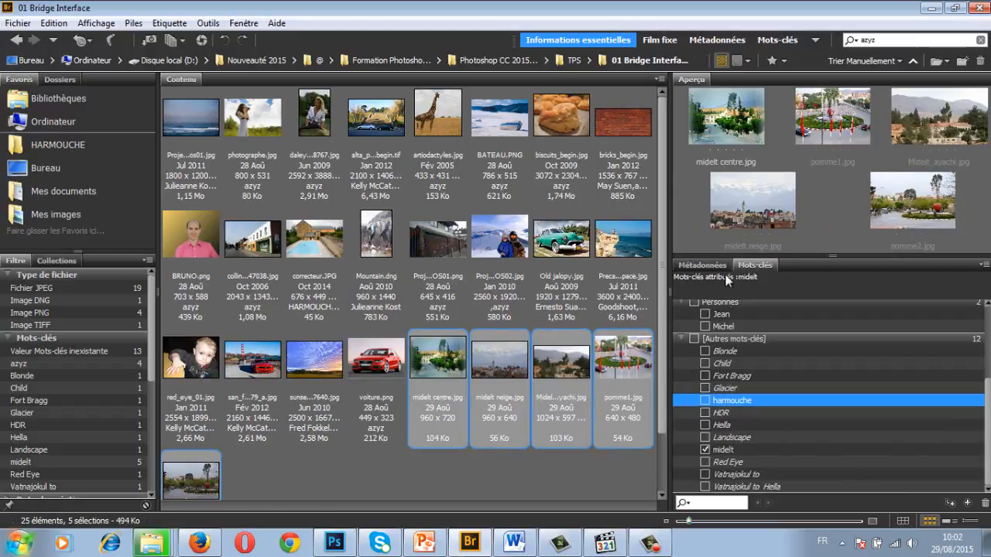
- Deselect the images and search the current folder for "midelt"
{"action": "left_click", "coordinate": [702, 265]}
{"action": "left_click", "coordinate": [505, 475]}
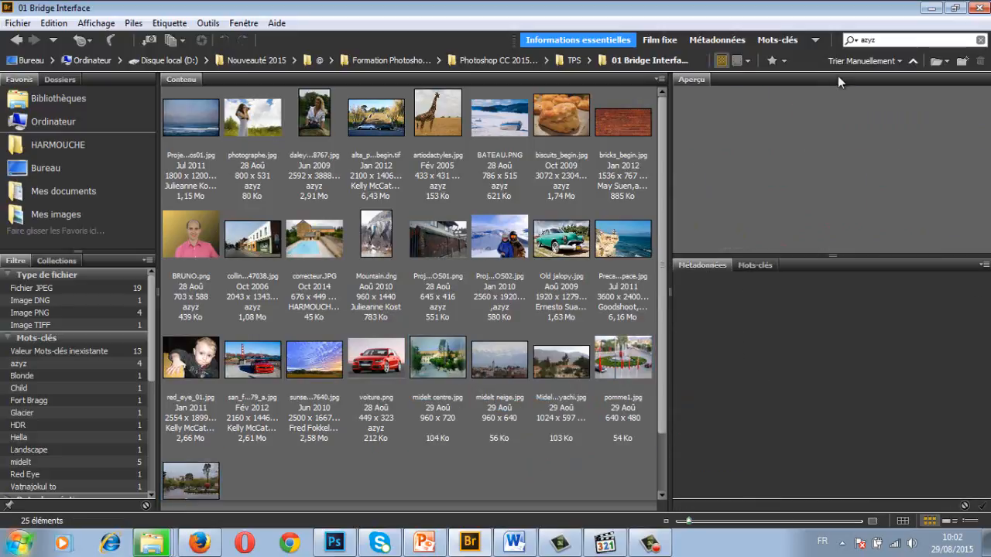
{"action": "left_click_drag", "start_coordinate": [876, 40], "coordinate": [816, 44]}
{"action": "type", "text": "midelt"}
{"action": "key", "text": "Return"}
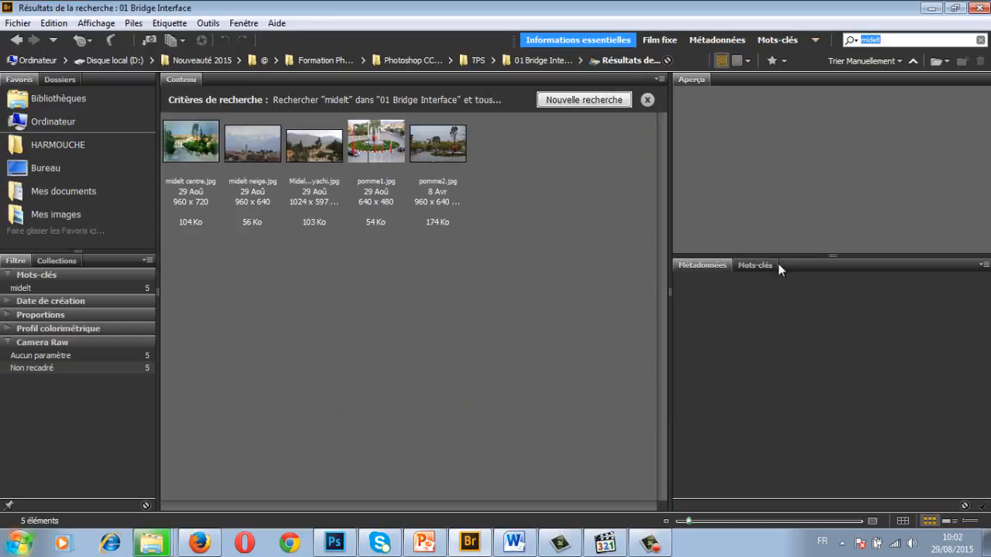
- Display the keyword list alongside the search results
{"action": "left_click", "coordinate": [751, 265]}
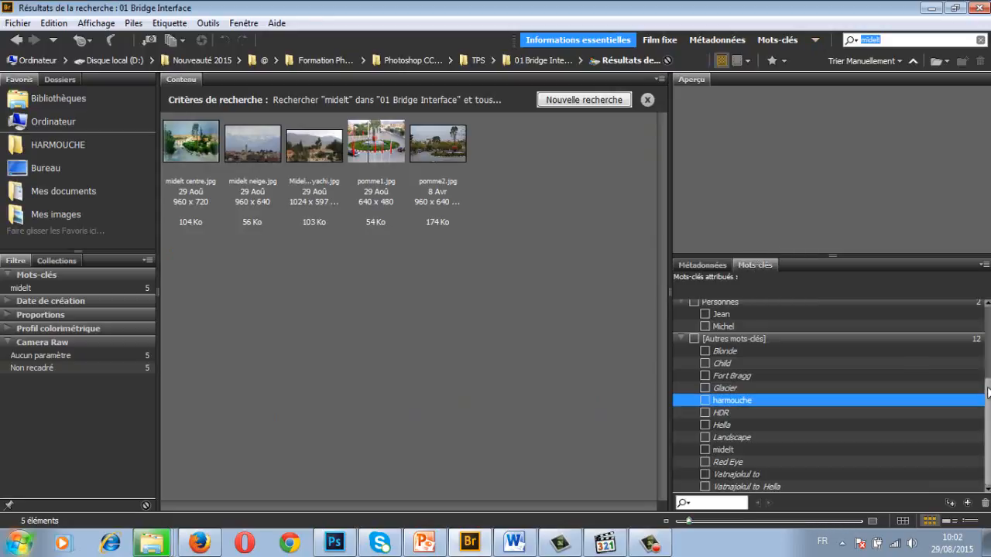